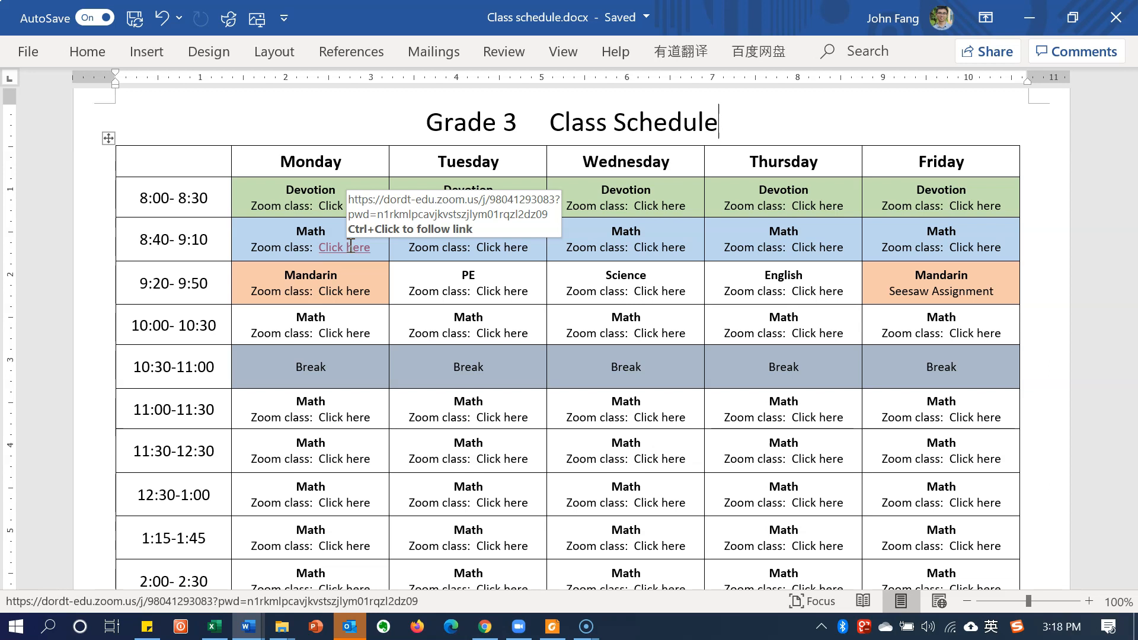
- Switch to Zoom, show the recurring Mandarin class meeting's invitation, and copy its join link
{"action": "key", "text": "alt+Tab"}
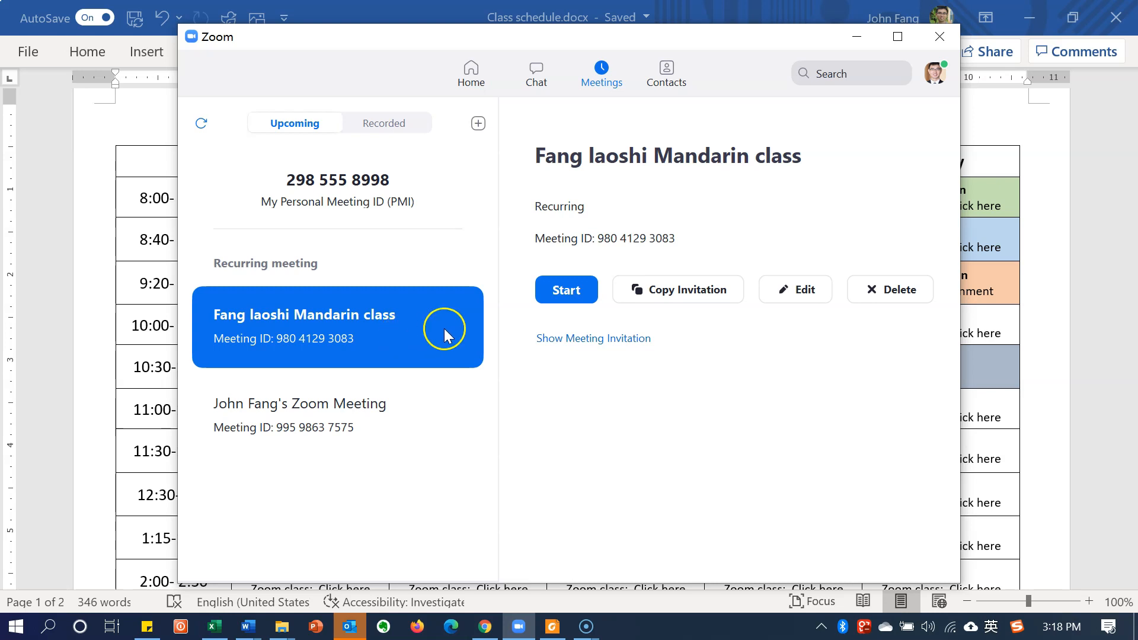
{"action": "left_click", "coordinate": [564, 342]}
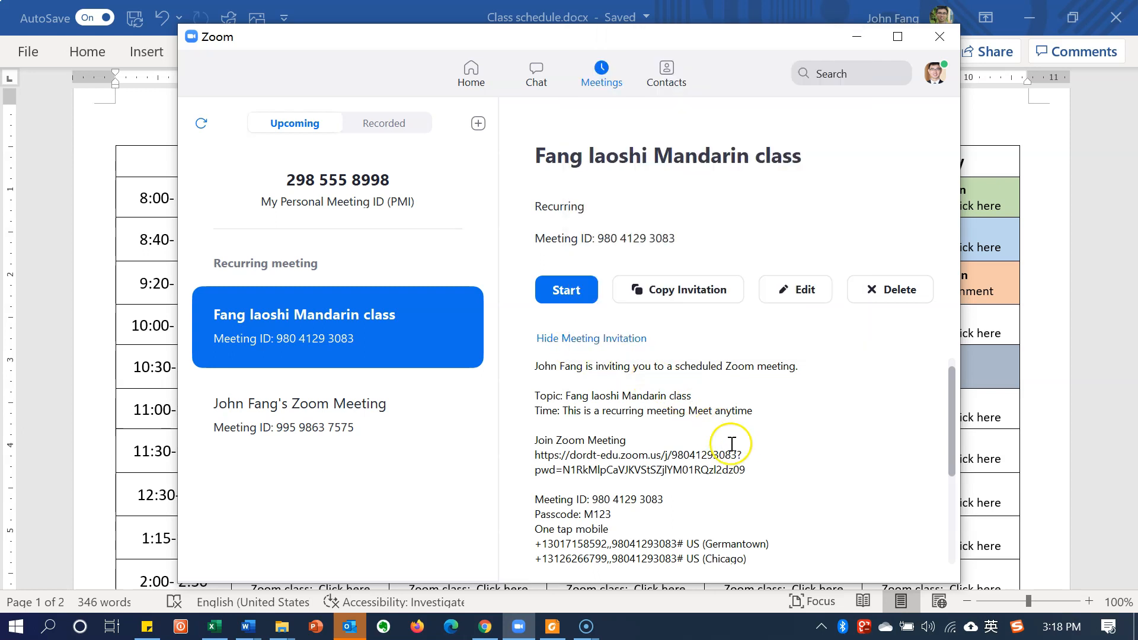
{"action": "left_click_drag", "start_coordinate": [746, 470], "coordinate": [536, 445]}
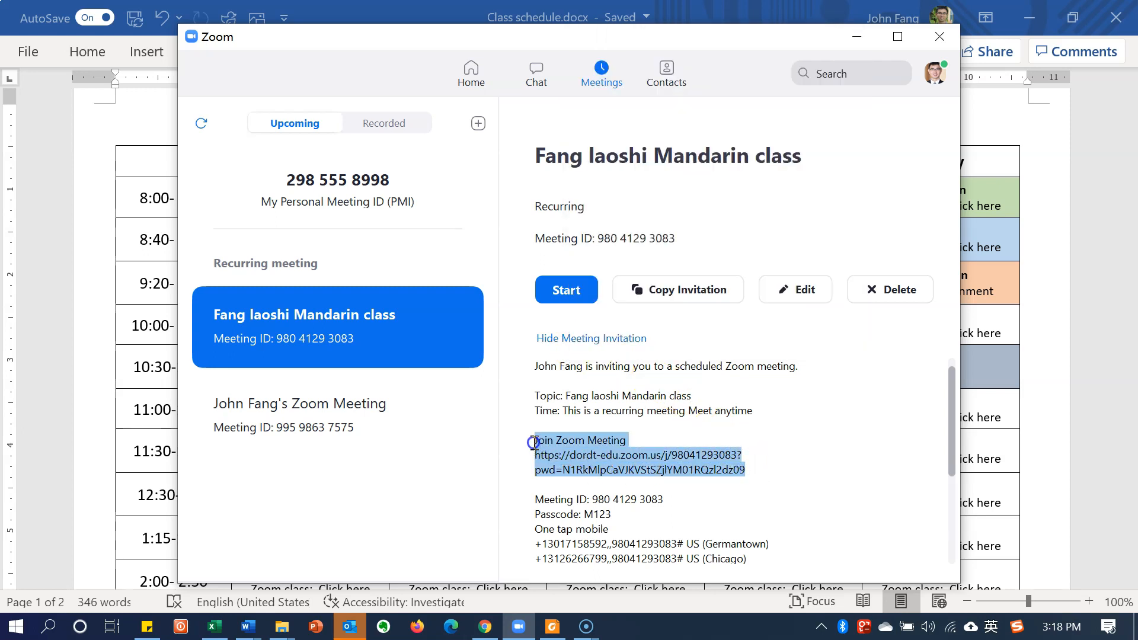
{"action": "left_click_drag", "start_coordinate": [533, 442], "coordinate": [539, 455]}
{"action": "key", "text": "ctrl+c"}
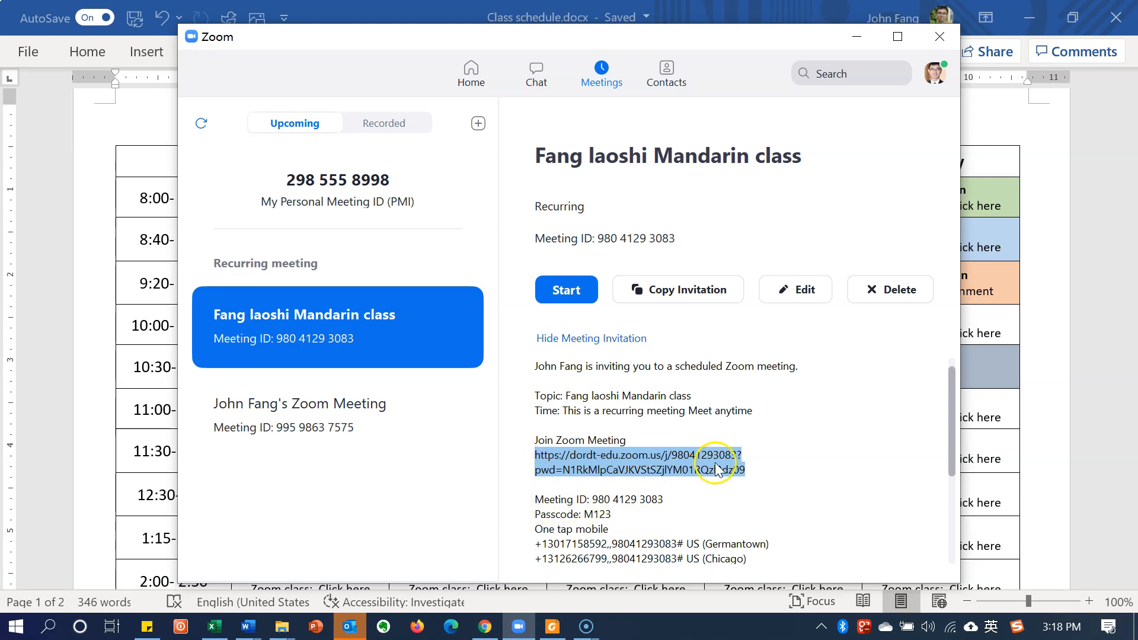
- Switch to Word and hyperlink the "Click here" text in Tuesday's 8:40-9:10 Math cell to the copied Zoom address
{"action": "key", "text": "alt+Tab"}
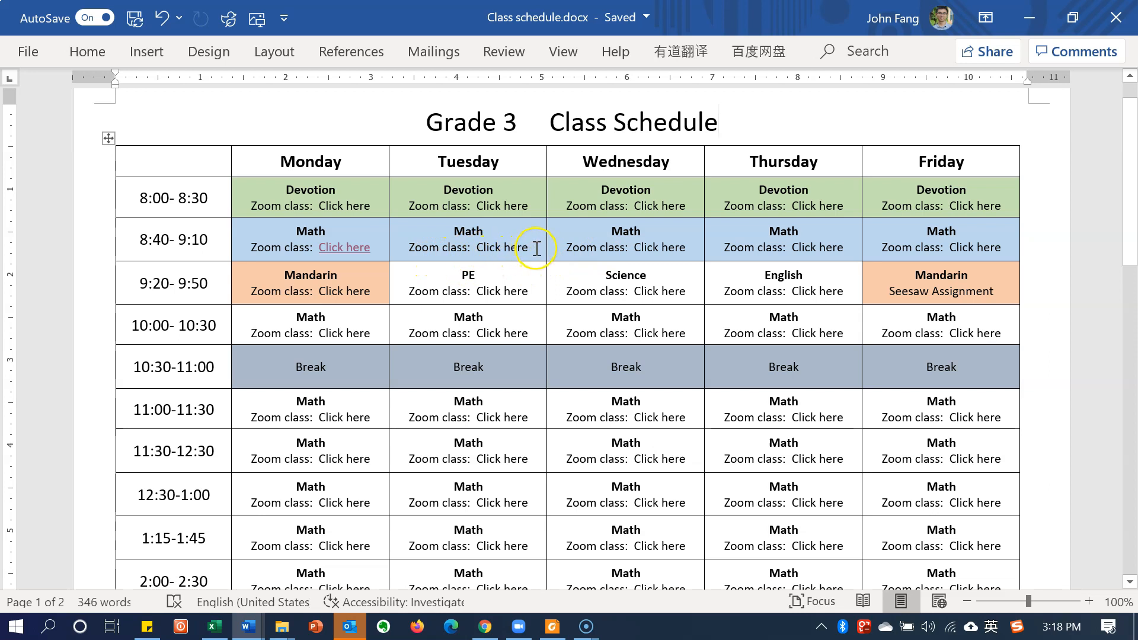
{"action": "left_click_drag", "start_coordinate": [509, 249], "coordinate": [486, 247]}
{"action": "left_click", "coordinate": [479, 246]}
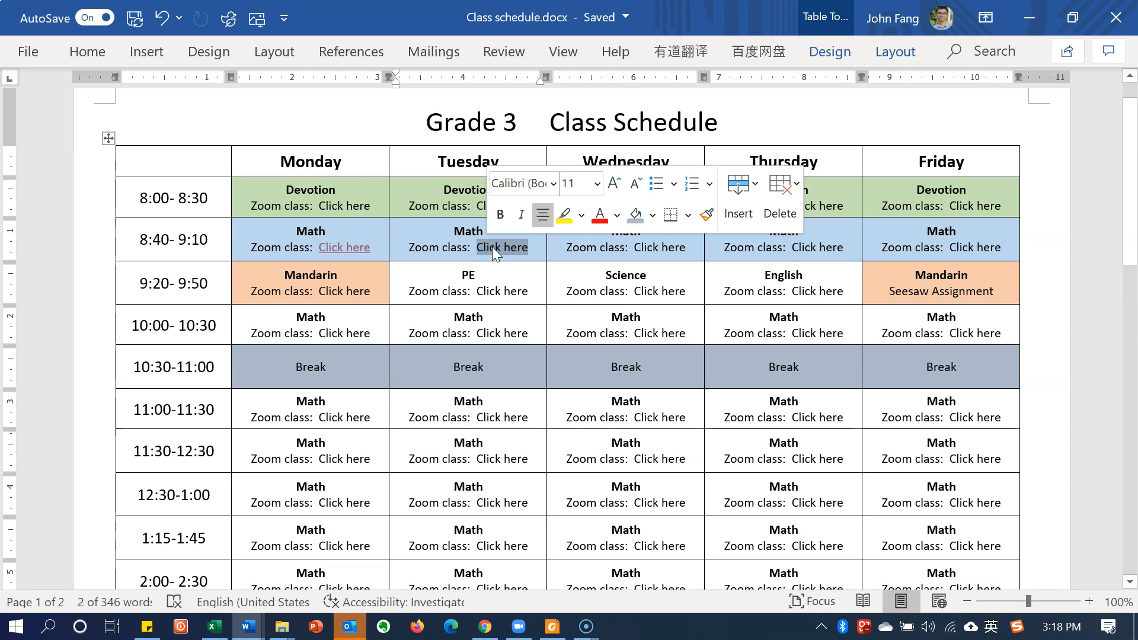
{"action": "right_click", "coordinate": [492, 246]}
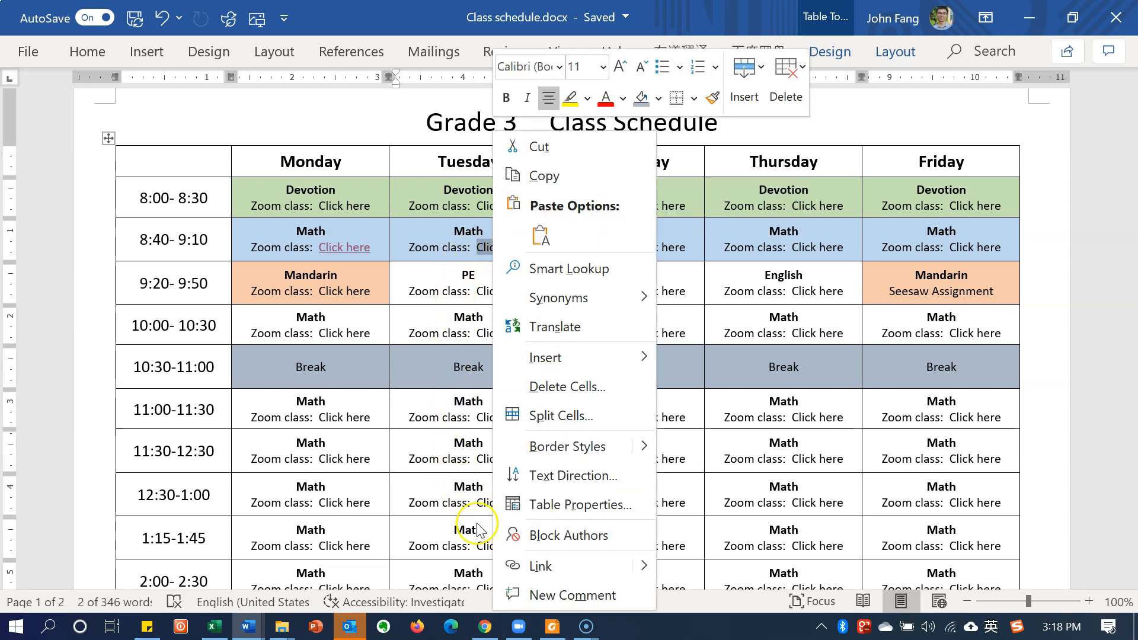
{"action": "left_click", "coordinate": [538, 569]}
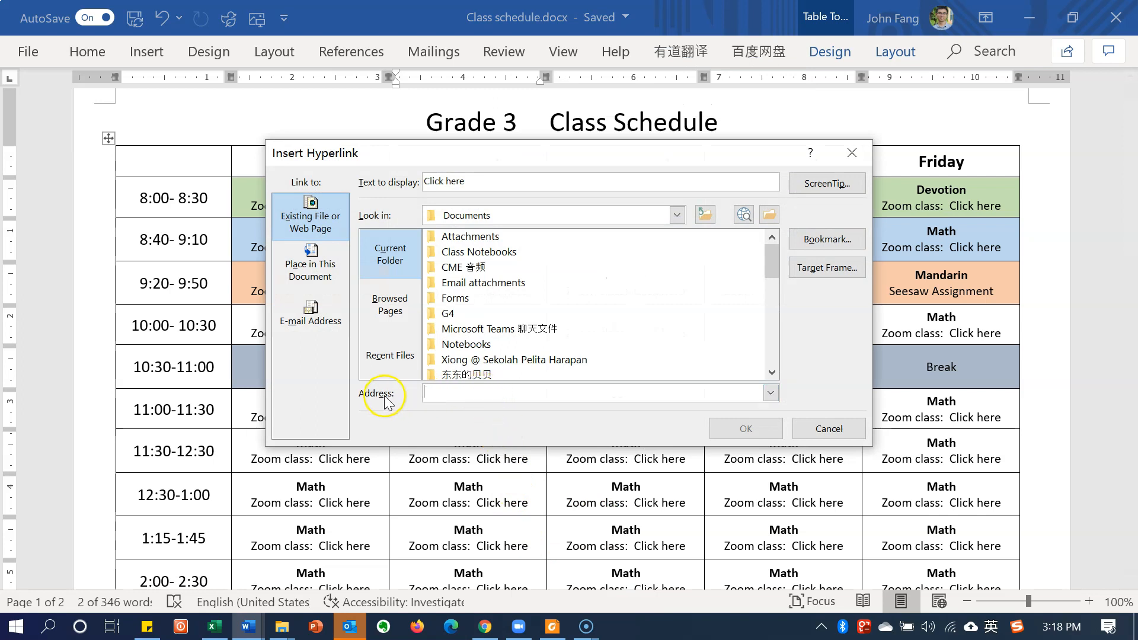
{"action": "left_click", "coordinate": [446, 394]}
{"action": "key", "text": "ctrl+v"}
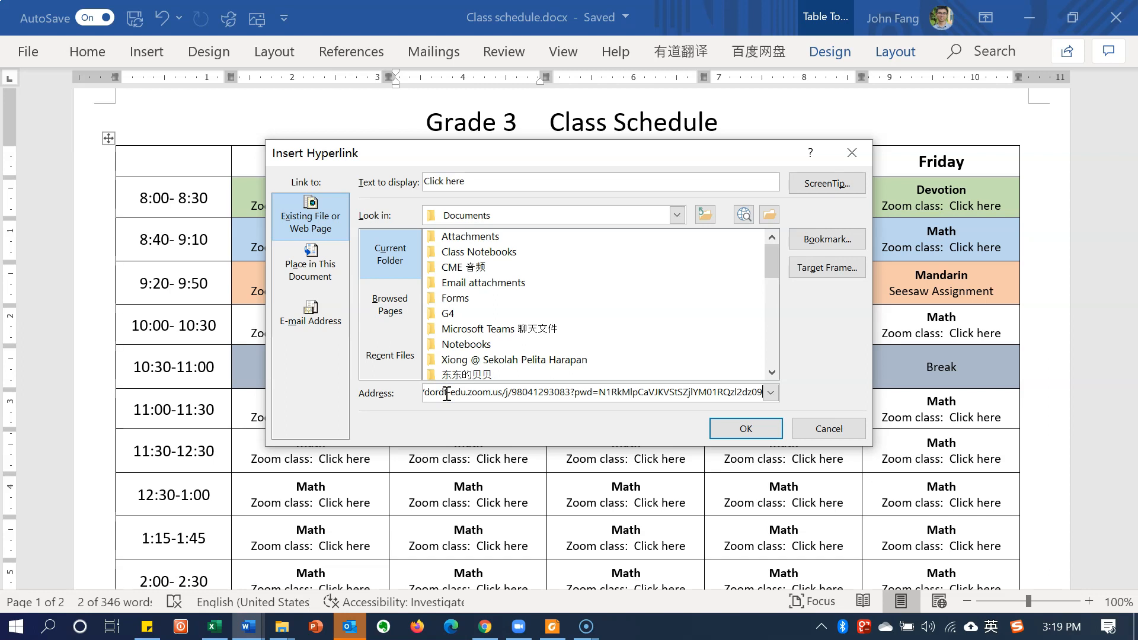
{"action": "left_click", "coordinate": [737, 429]}
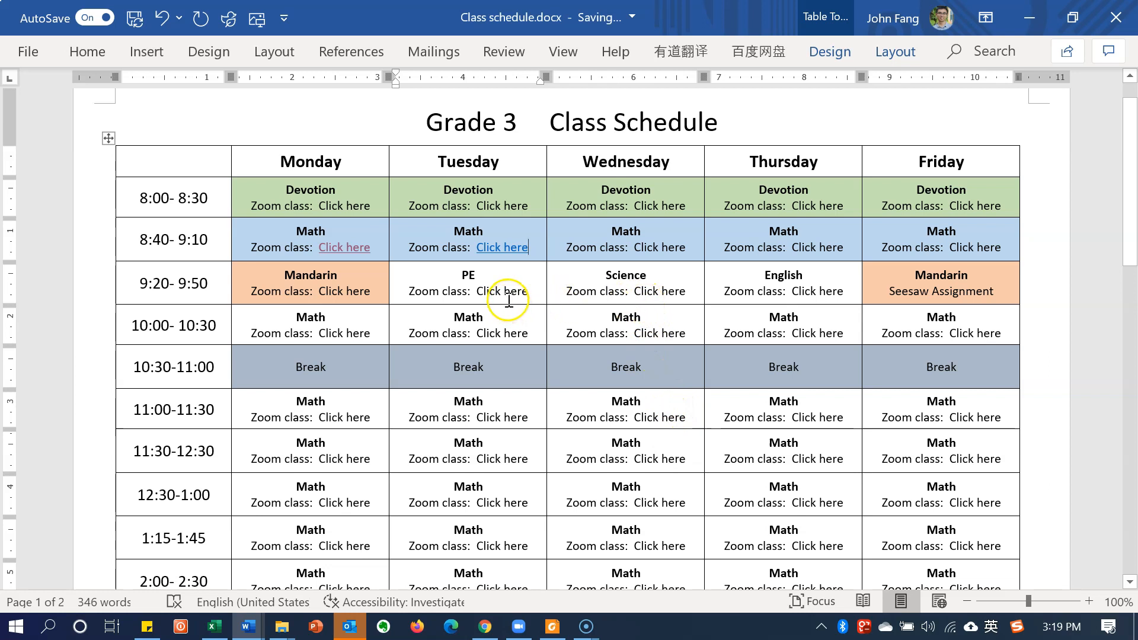
- Switch back to Zoom and copy the Mandarin class meeting's join link again from its invitation
{"action": "left_click_drag", "start_coordinate": [478, 291], "coordinate": [529, 292]}
{"action": "key", "text": "alt+Tab"}
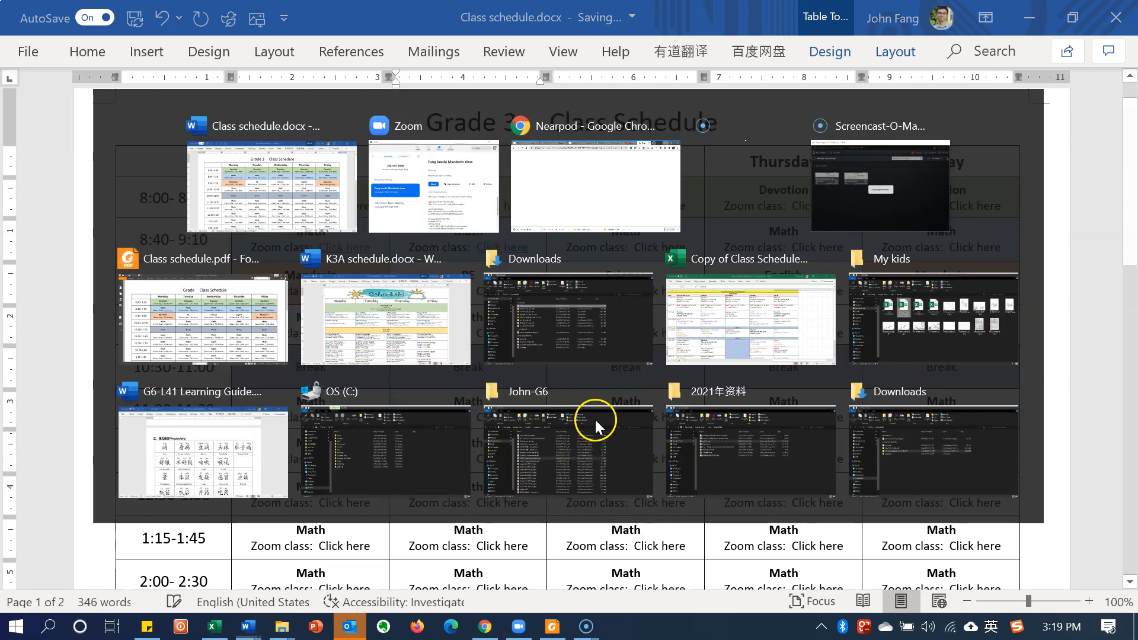
{"action": "left_click", "coordinate": [606, 468]}
{"action": "left_click_drag", "start_coordinate": [745, 470], "coordinate": [530, 457]}
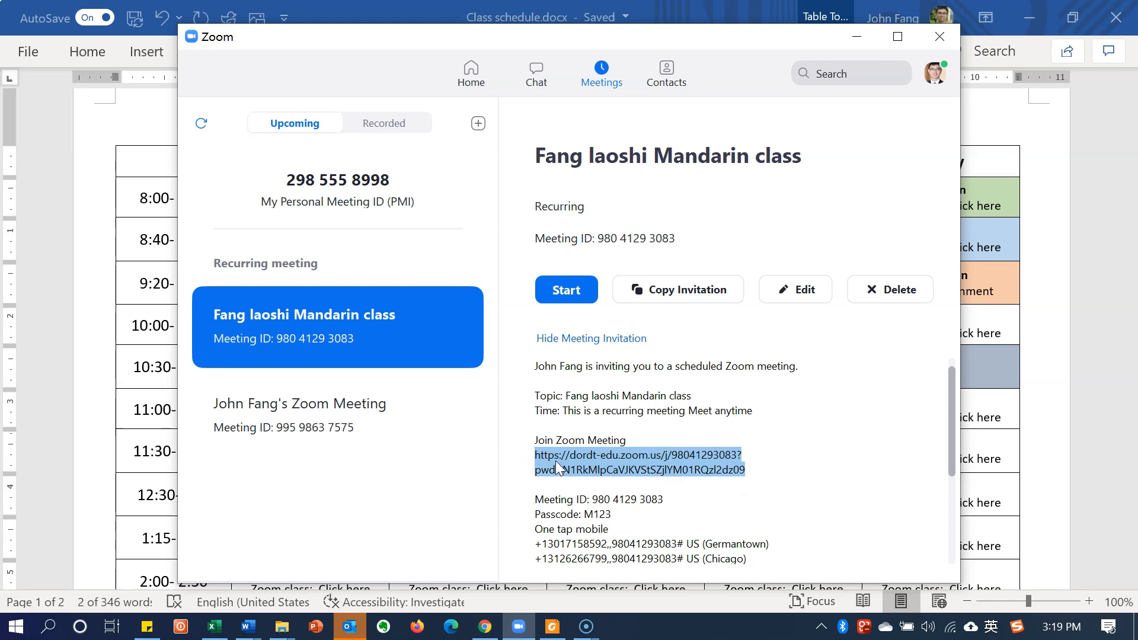
- Return to Word and hyperlink the "Click here" text in Tuesday's 9:20-9:50 PE cell to the copied Zoom address
{"action": "key", "text": "alt+Tab"}
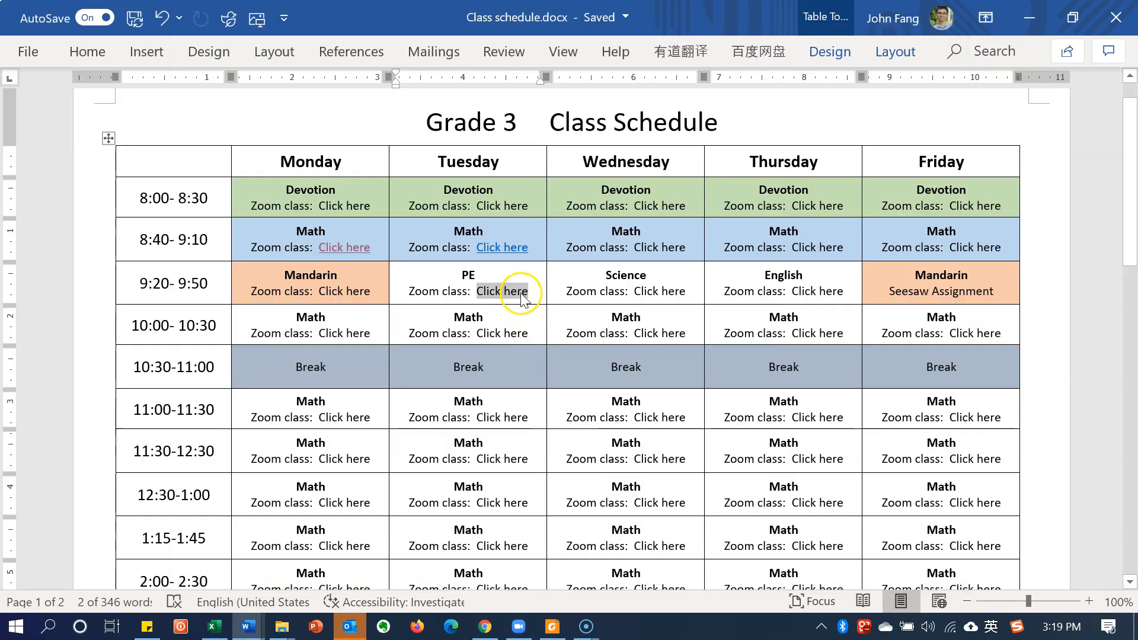
{"action": "left_click", "coordinate": [524, 292]}
{"action": "left_click_drag", "start_coordinate": [526, 293], "coordinate": [486, 293]}
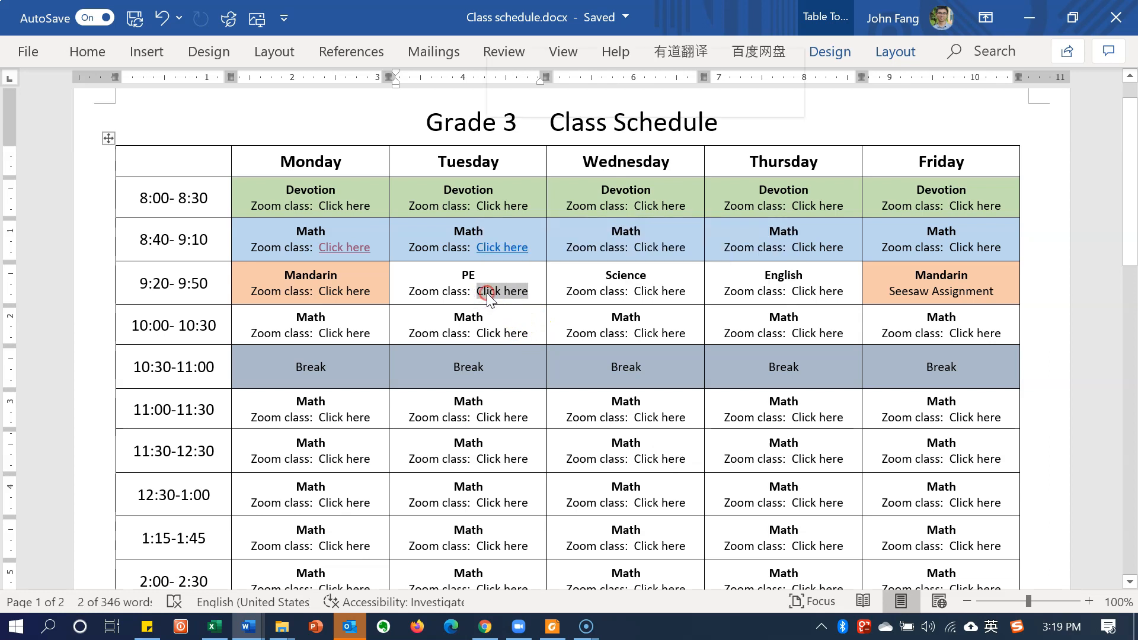
{"action": "right_click", "coordinate": [486, 292]}
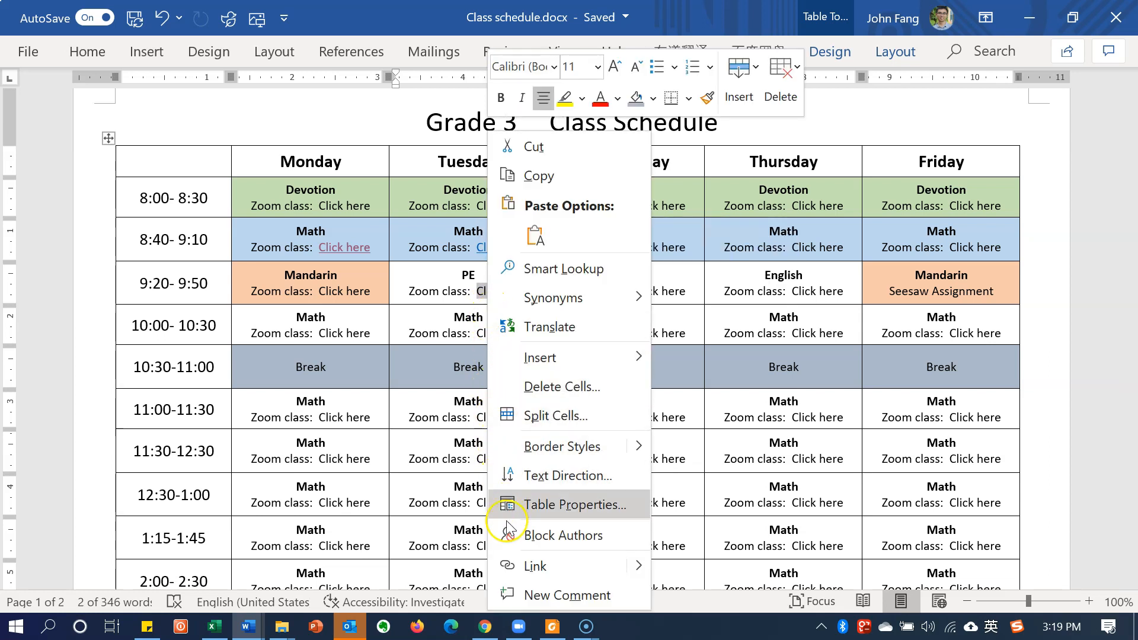
{"action": "left_click", "coordinate": [513, 566]}
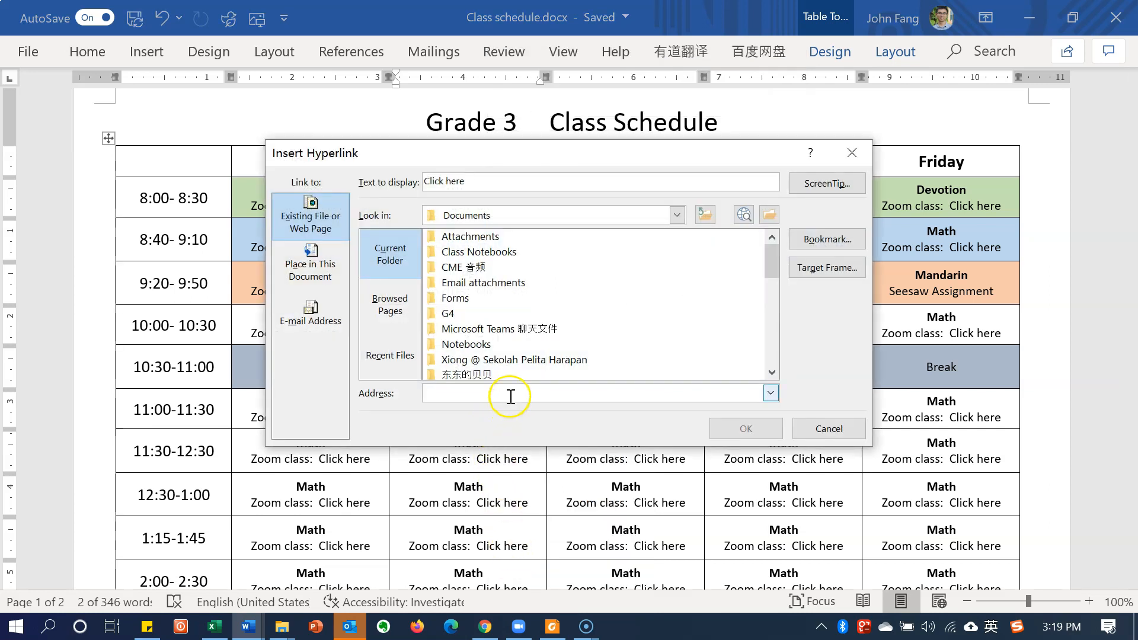
{"action": "key", "text": "ctrl+v"}
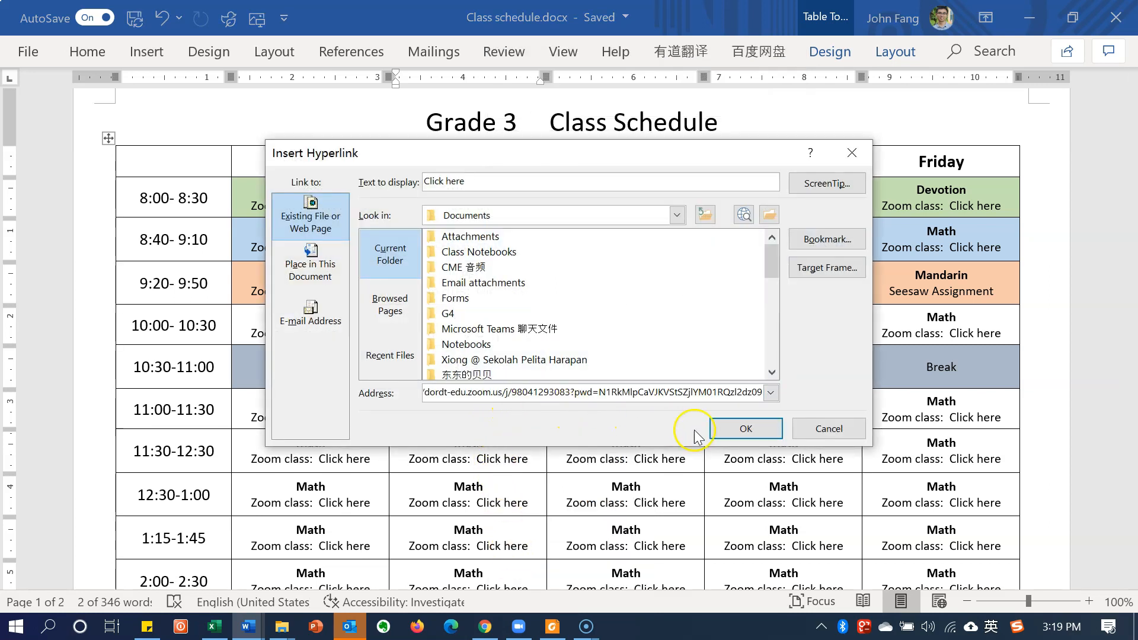
{"action": "left_click", "coordinate": [731, 430]}
{"action": "left_click", "coordinate": [621, 383]}
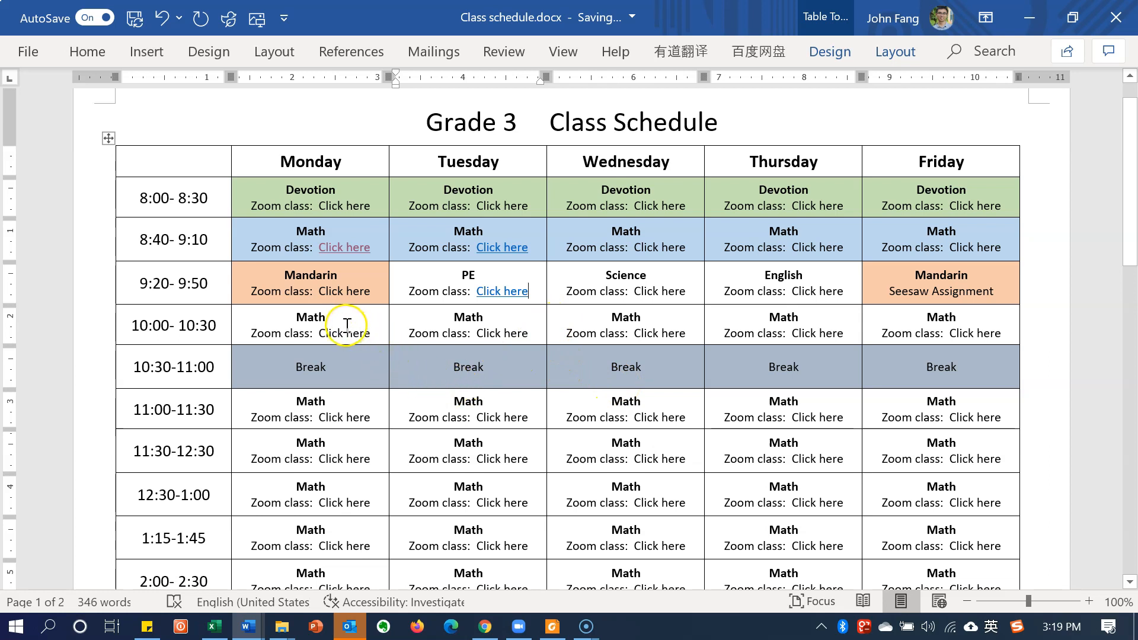
- In the 11:00-11:30 row, change Tuesday's subject to "Music" and Wednesday's subject to "Bahasa"
{"action": "left_click", "coordinate": [316, 317]}
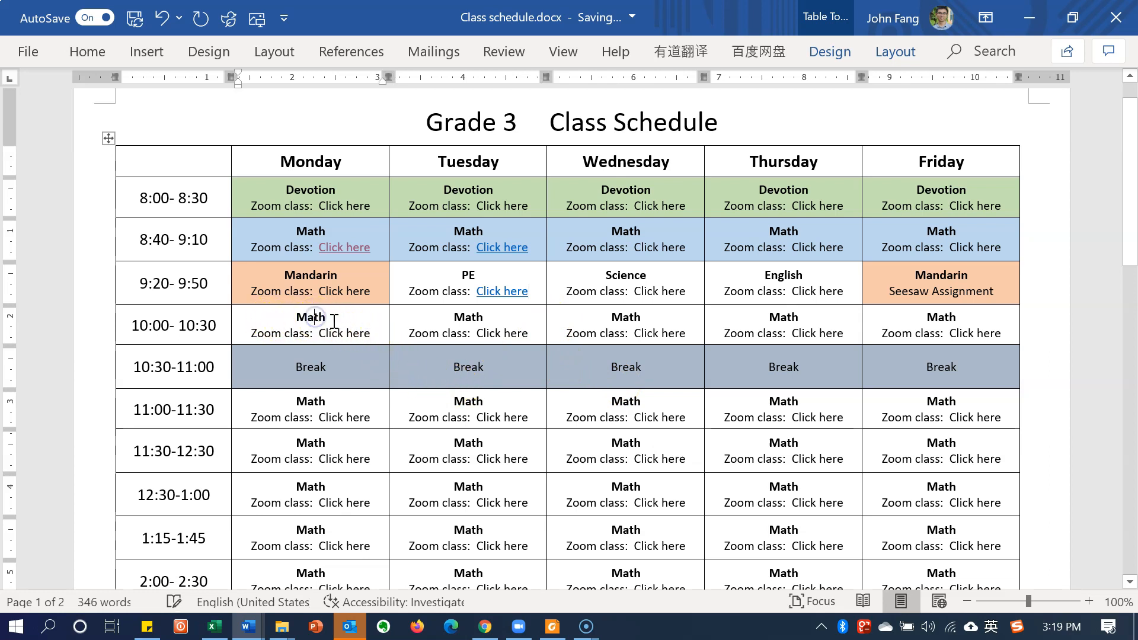
{"action": "double_click", "coordinate": [480, 401]}
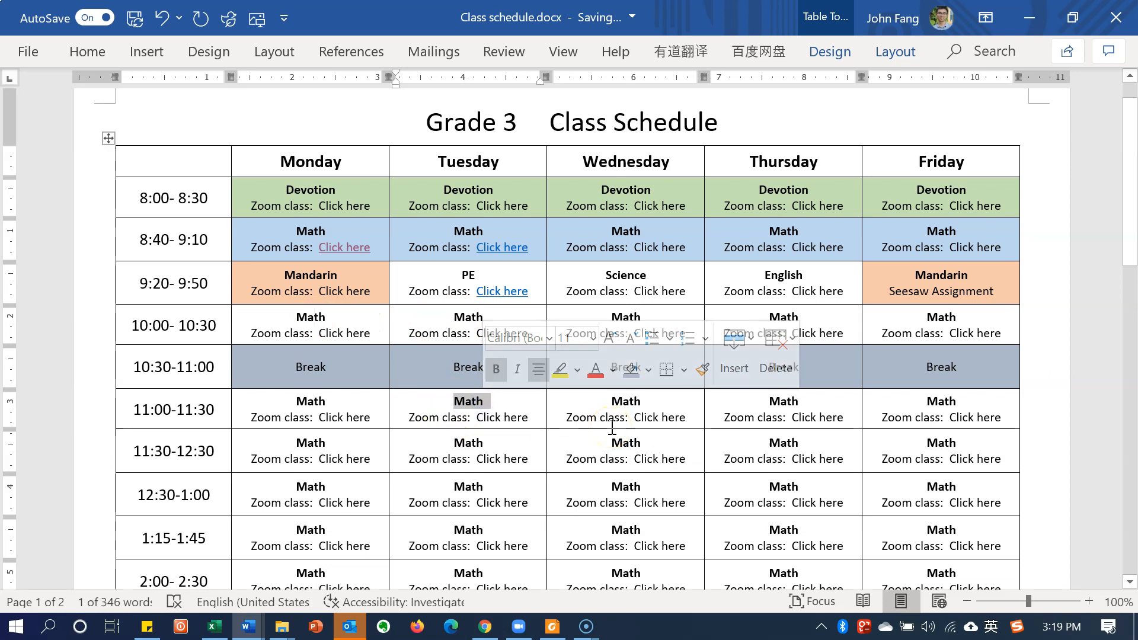
{"action": "type", "text": "Music"}
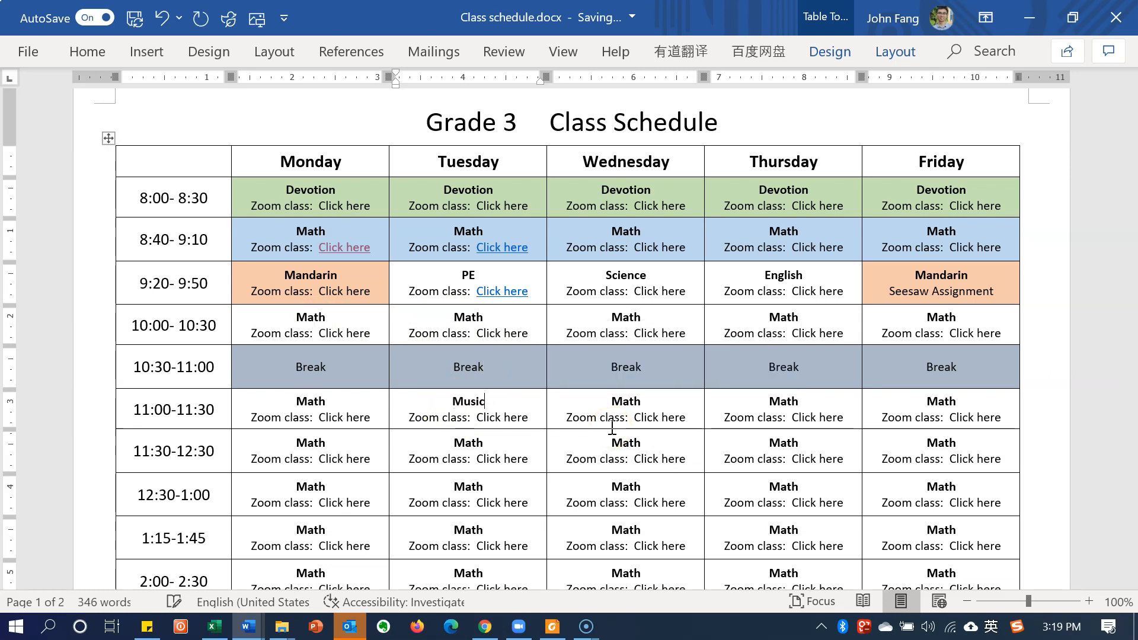
{"action": "double_click", "coordinate": [620, 402]}
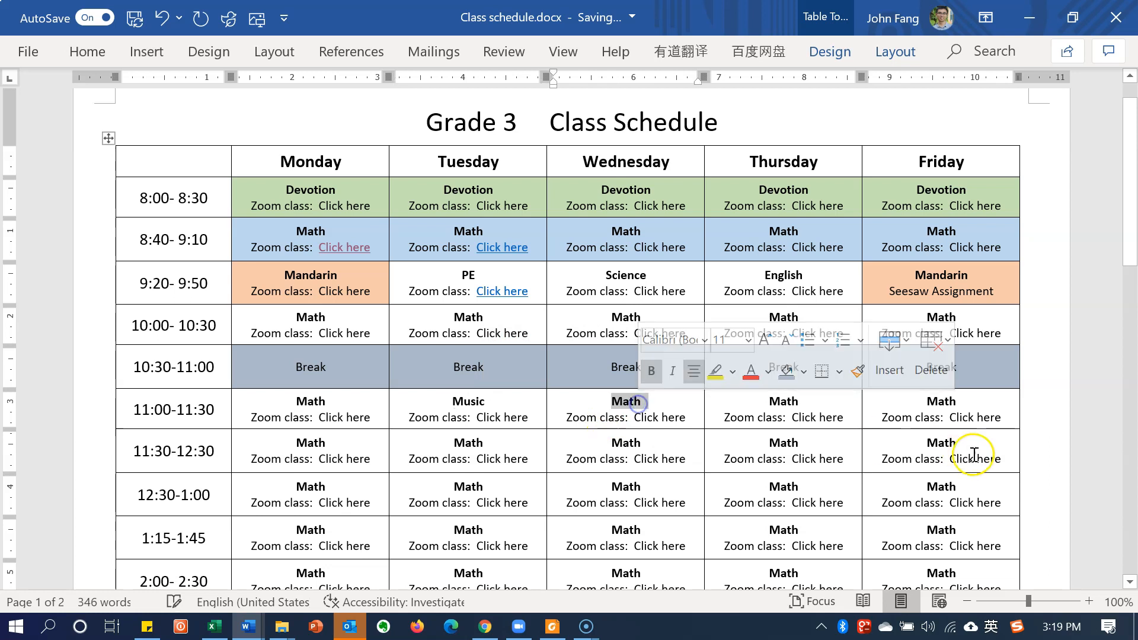
{"action": "type", "text": "Bahash"}
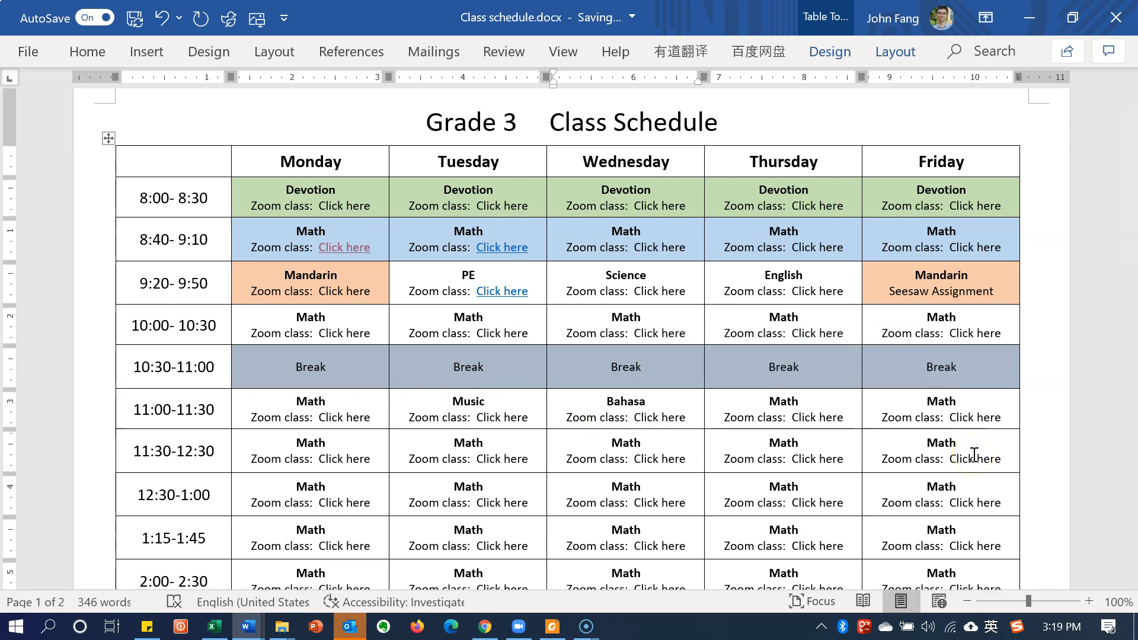
{"action": "left_click_drag", "start_coordinate": [687, 418], "coordinate": [636, 417]}
{"action": "right_click", "coordinate": [636, 417]}
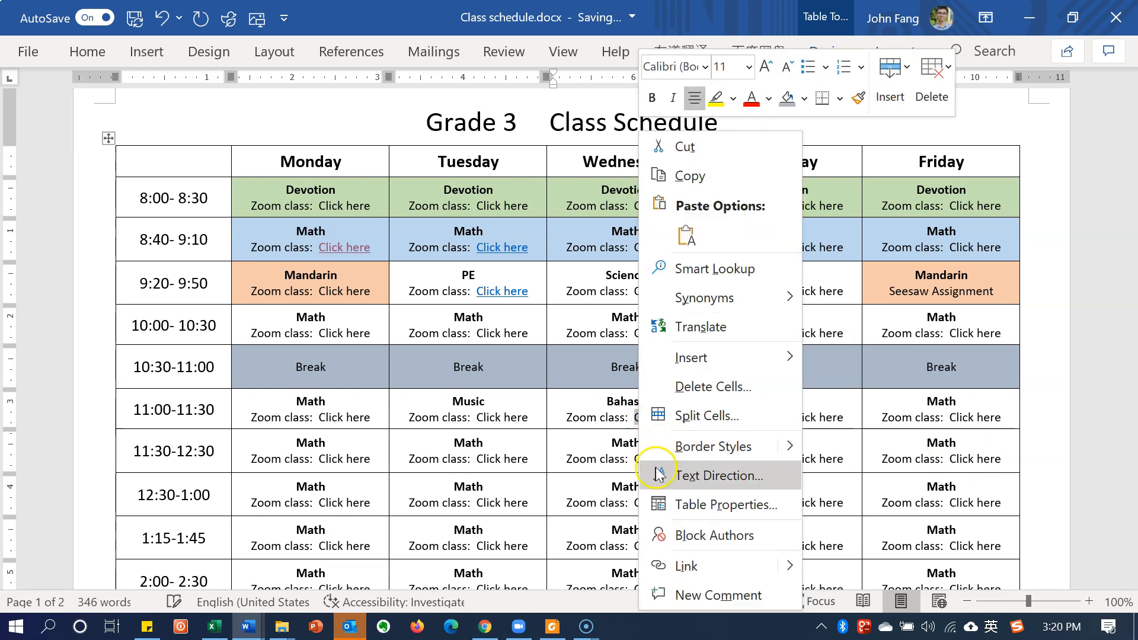
{"action": "left_click", "coordinate": [682, 566]}
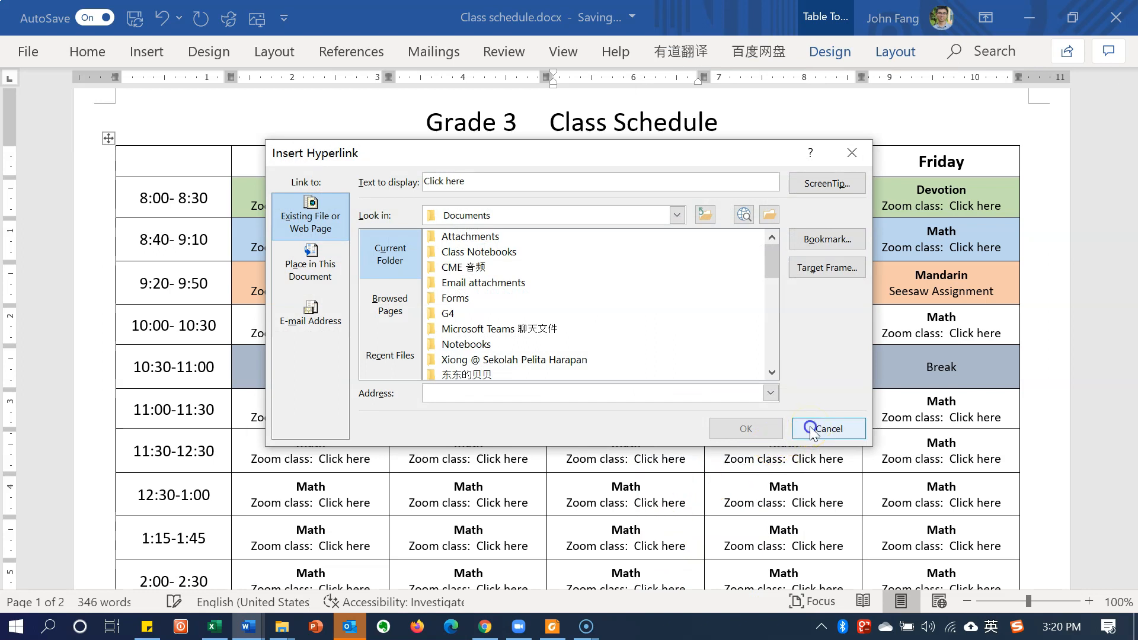
{"action": "left_click", "coordinate": [810, 428]}
{"action": "left_click", "coordinate": [789, 418]}
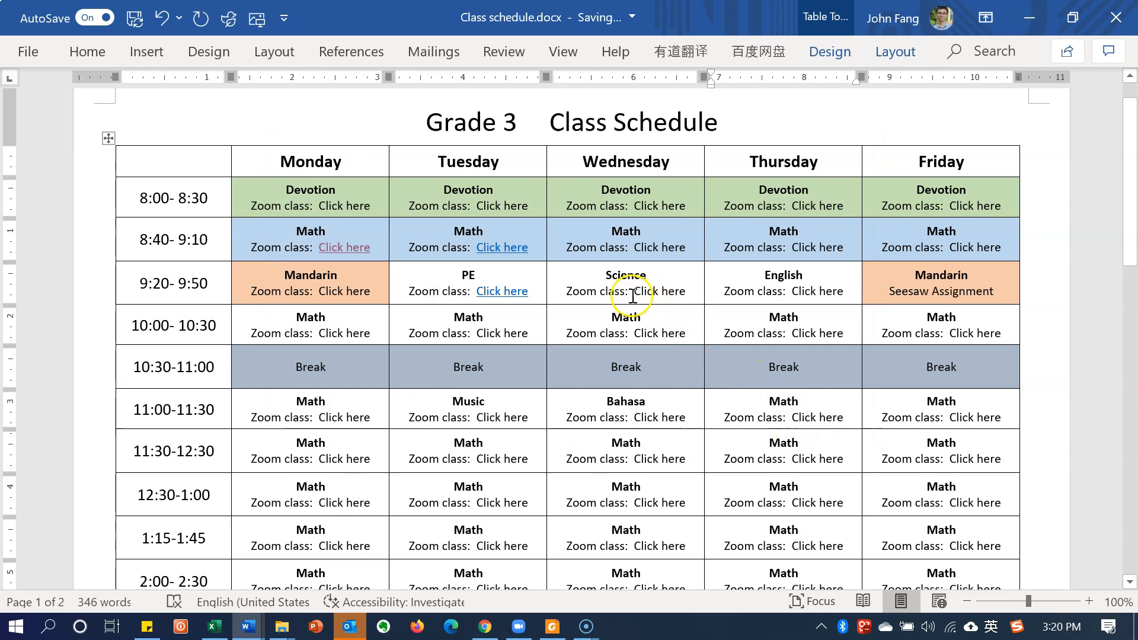
{"action": "left_click_drag", "start_coordinate": [271, 278], "coordinate": [376, 292]}
{"action": "left_click", "coordinate": [378, 295]}
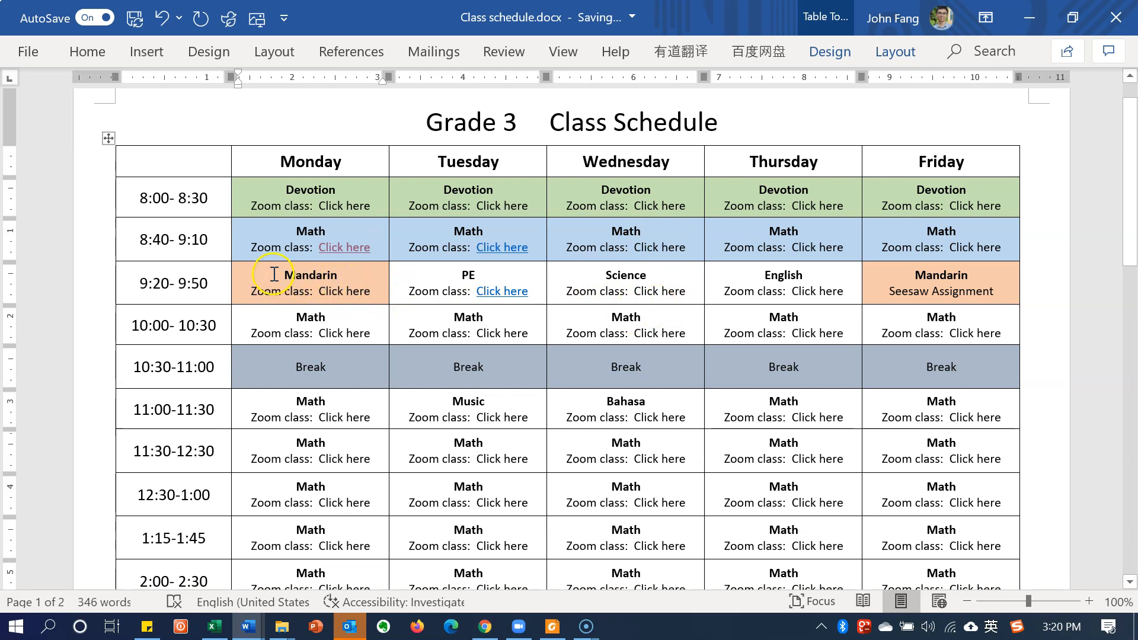
{"action": "left_click_drag", "start_coordinate": [913, 277], "coordinate": [971, 281]}
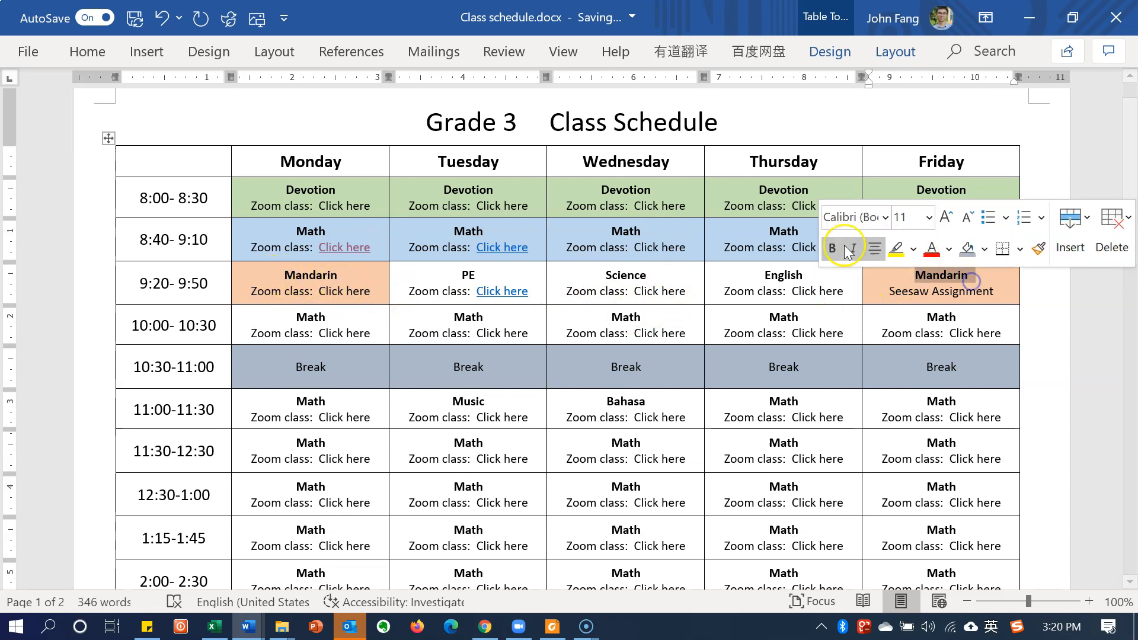
{"action": "left_click", "coordinate": [724, 247]}
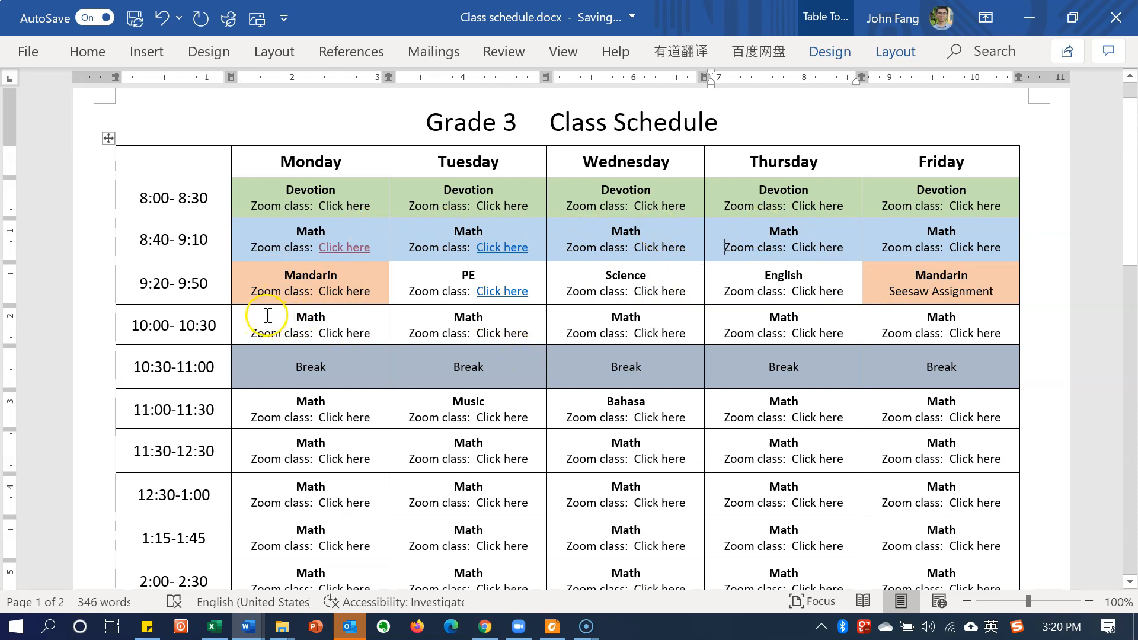
- Shade Monday's 10:00-10:30 Math cell with a light gold theme color
{"action": "left_click_drag", "start_coordinate": [246, 313], "coordinate": [367, 323]}
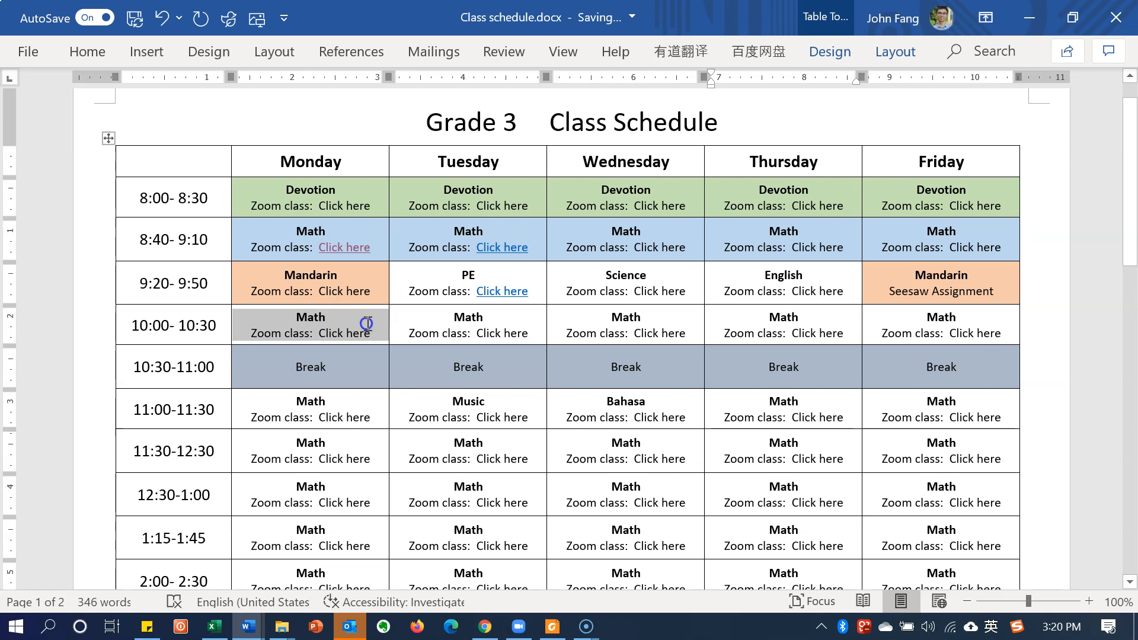
{"action": "left_click_drag", "start_coordinate": [249, 314], "coordinate": [382, 326]}
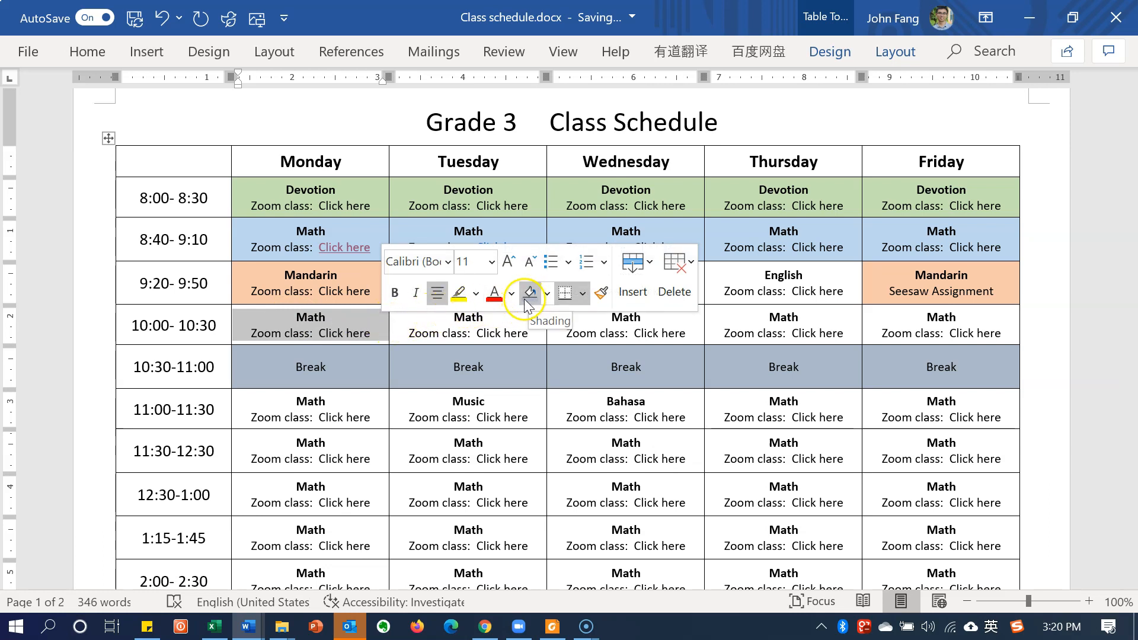
{"action": "left_click", "coordinate": [546, 296]}
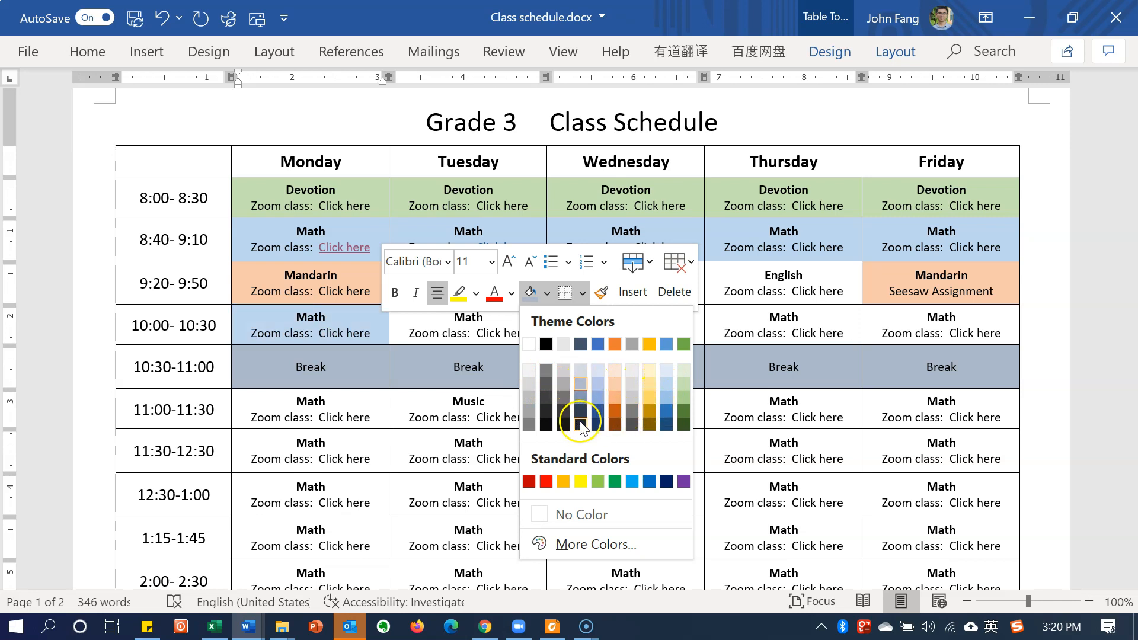
{"action": "left_click", "coordinate": [652, 385]}
{"action": "left_click", "coordinate": [510, 398]}
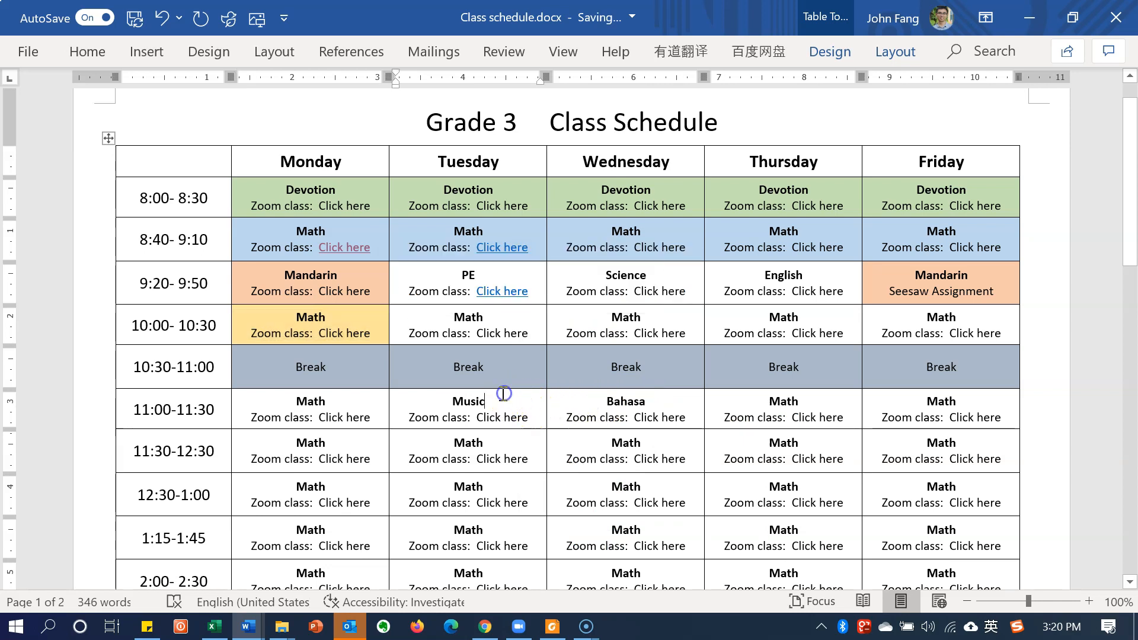
- Apply the same light gold shading to Thursday's 10:00-10:30 Math cell
{"action": "left_click_drag", "start_coordinate": [742, 321], "coordinate": [852, 330]}
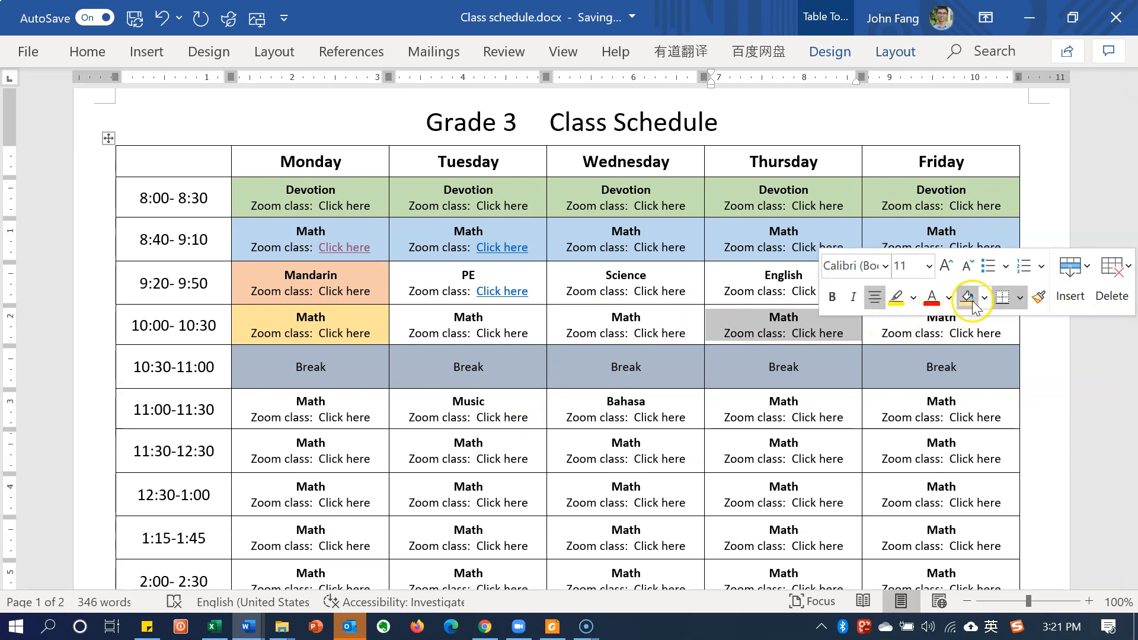
{"action": "left_click", "coordinate": [973, 304]}
{"action": "left_click", "coordinate": [918, 335]}
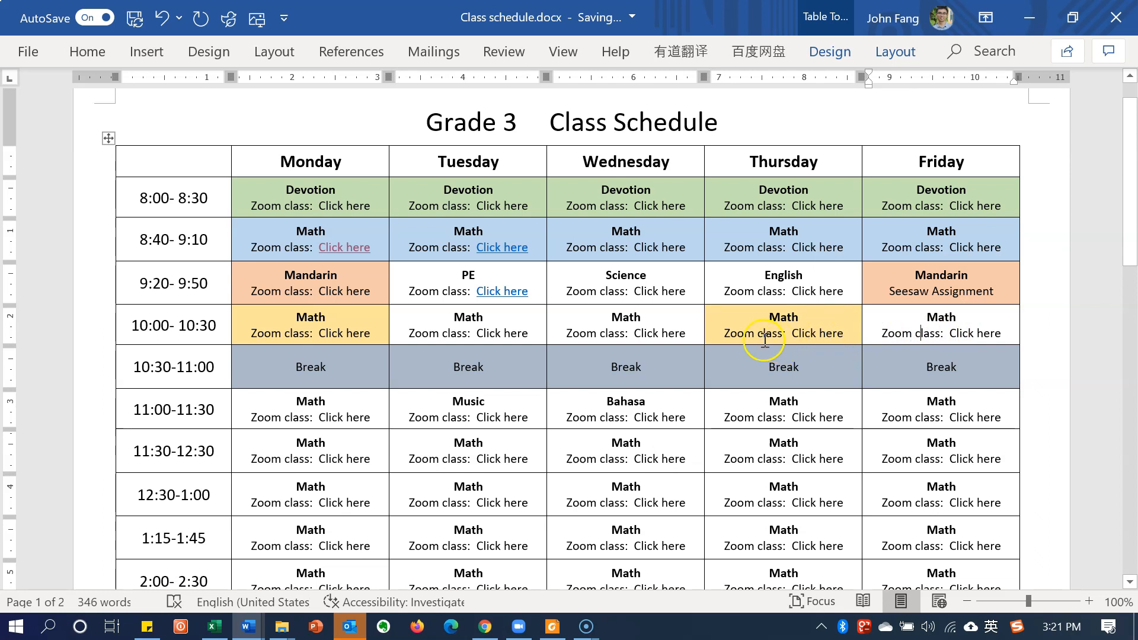
{"action": "left_click_drag", "start_coordinate": [528, 293], "coordinate": [481, 299]}
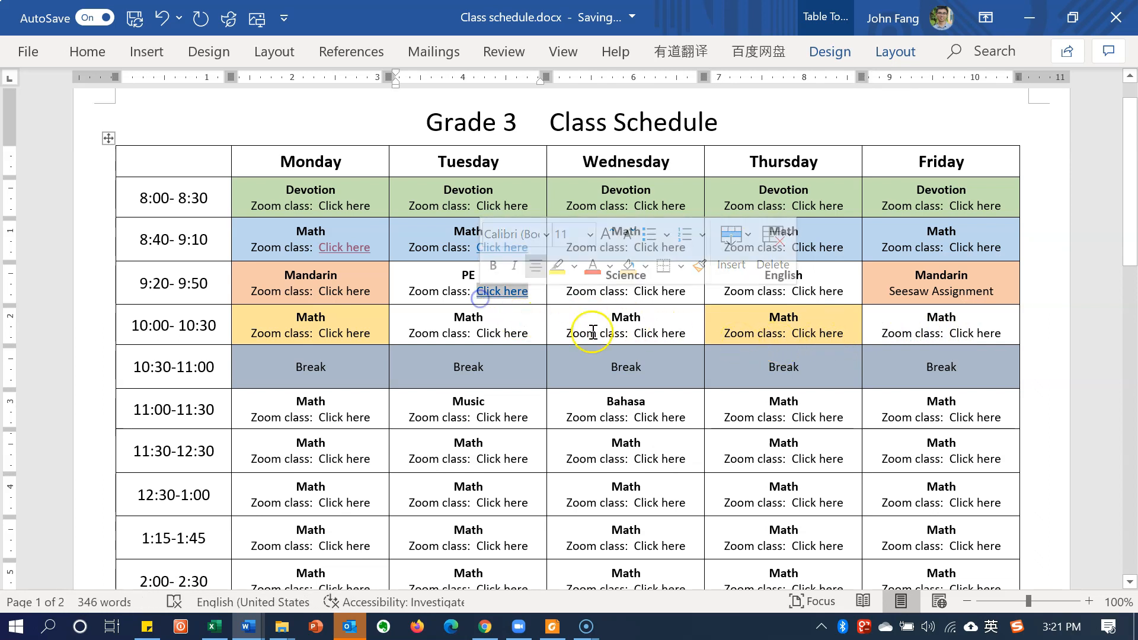
{"action": "left_click", "coordinate": [634, 332]}
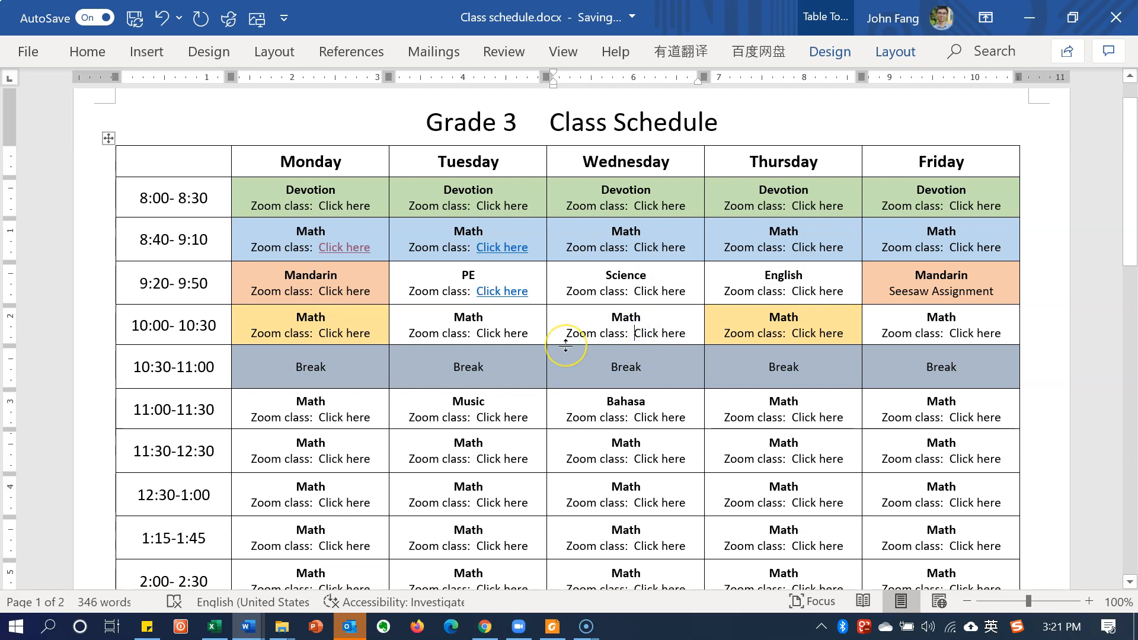
- Show the export options for creating a PDF/XPS document from the class schedule
{"action": "left_click", "coordinate": [26, 54]}
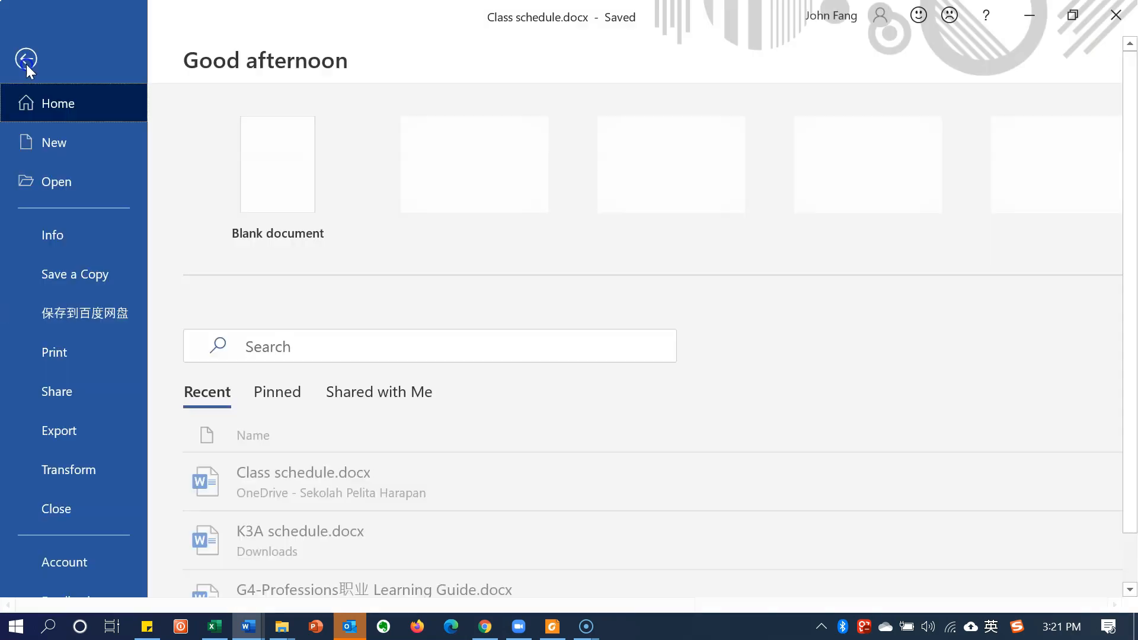
{"action": "left_click", "coordinate": [59, 439]}
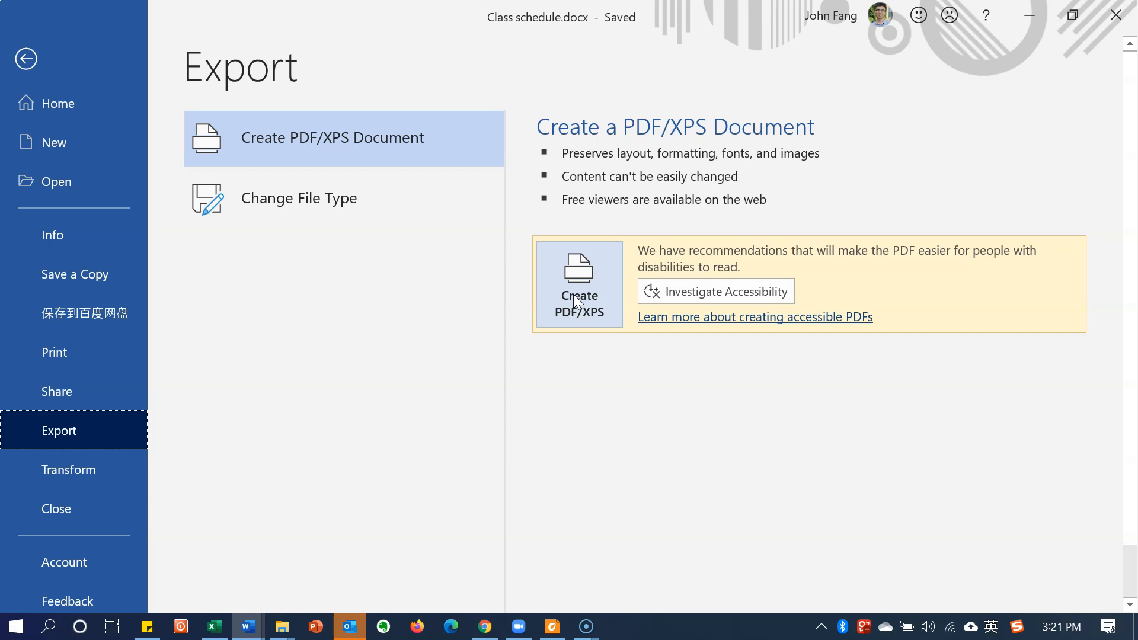
- Switch to Class schedule.pdf in Foxit Reader, test the Zoom link in Monday's 8:40-9:10 Math cell, and minimize the Zoom meetings window
{"action": "left_click", "coordinate": [554, 627]}
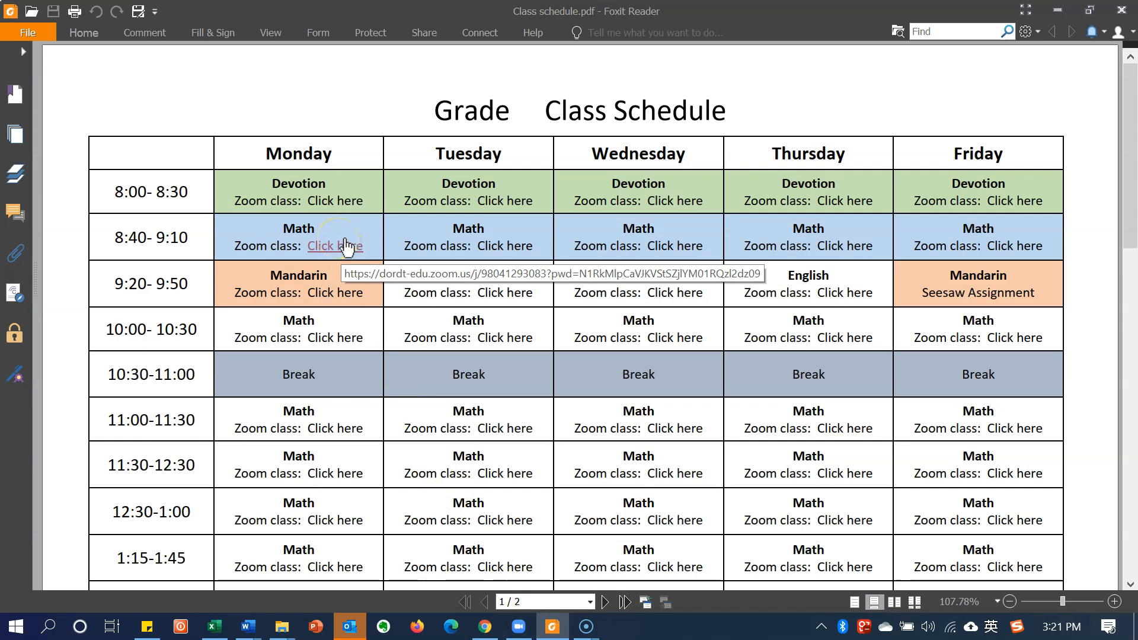
{"action": "left_click", "coordinate": [345, 246]}
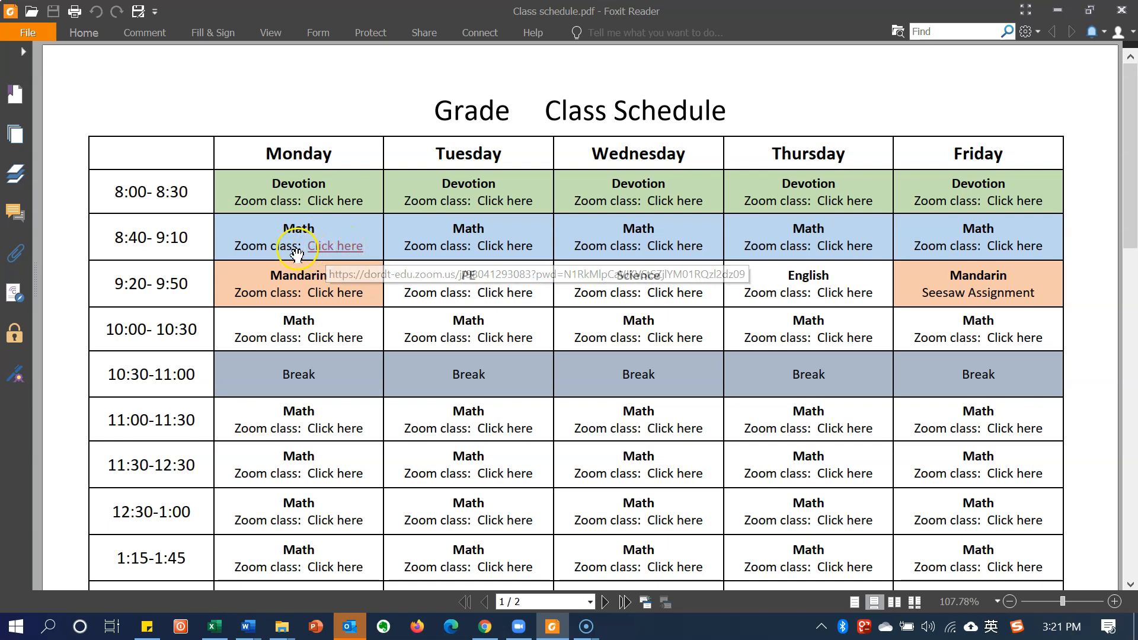
{"action": "left_click", "coordinate": [329, 247]}
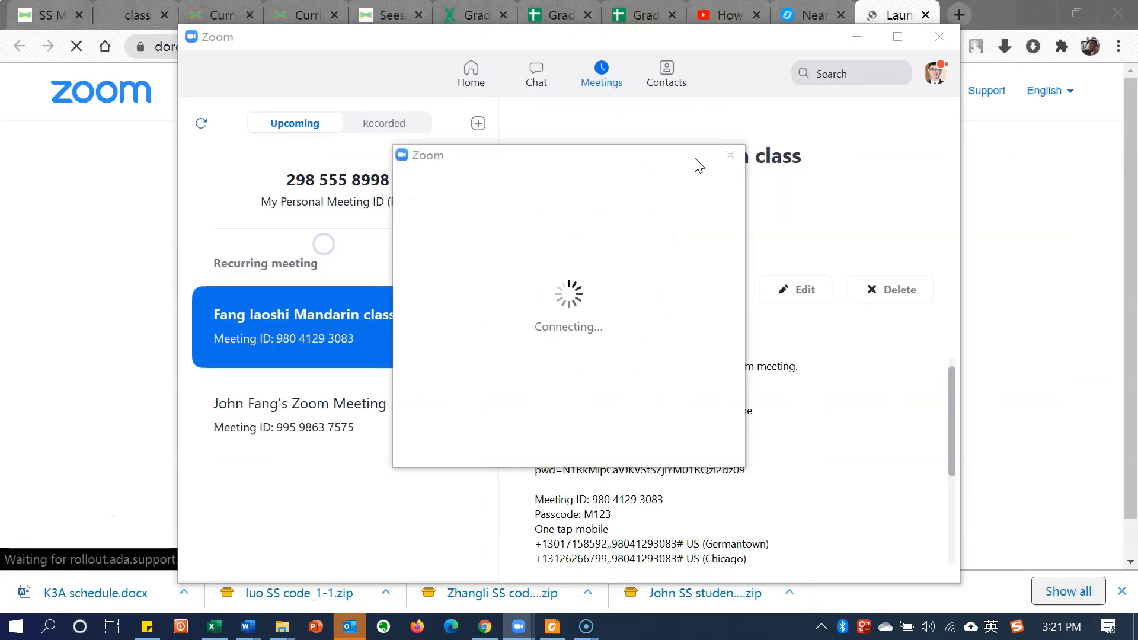
{"action": "left_click", "coordinate": [855, 39]}
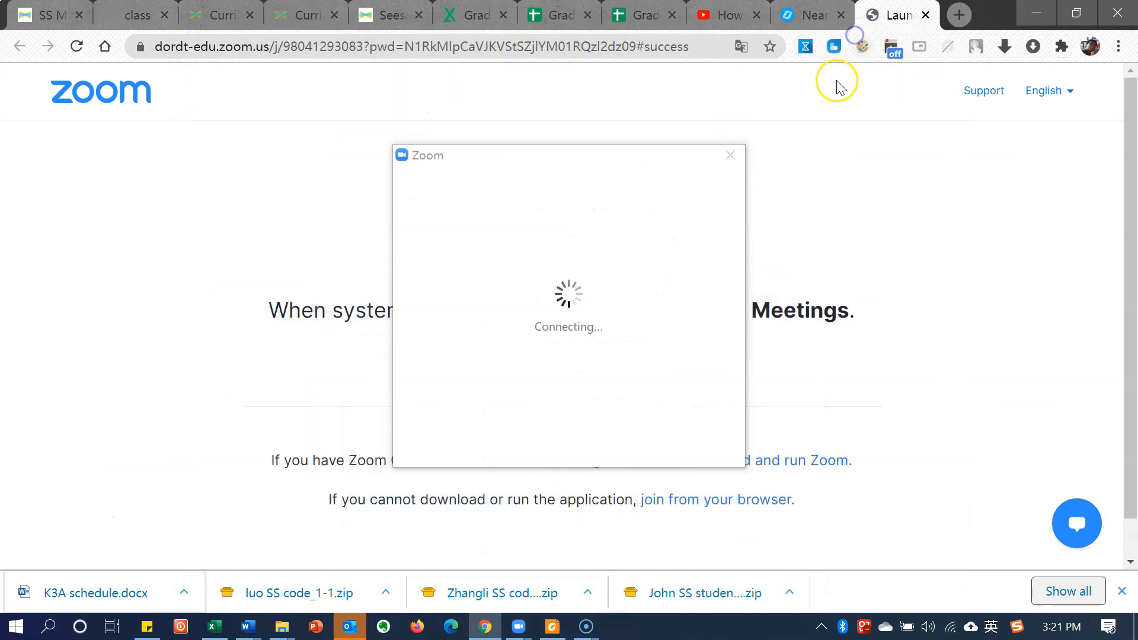